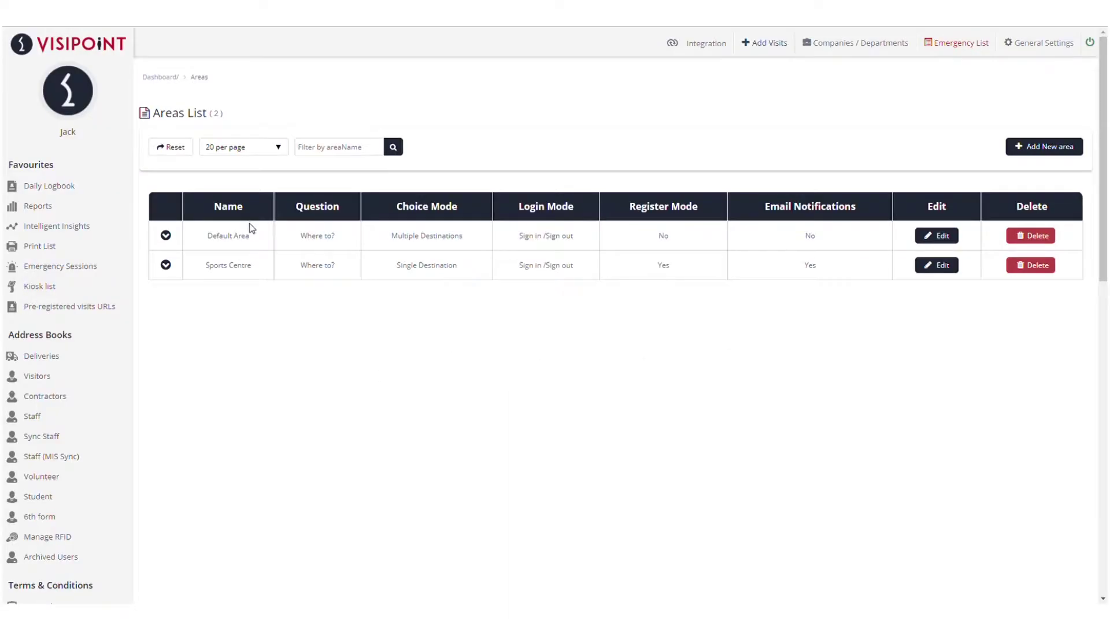
Step: Start a new destination in the Destinations List and name it Building
scroll(248, 228, "down", 1)
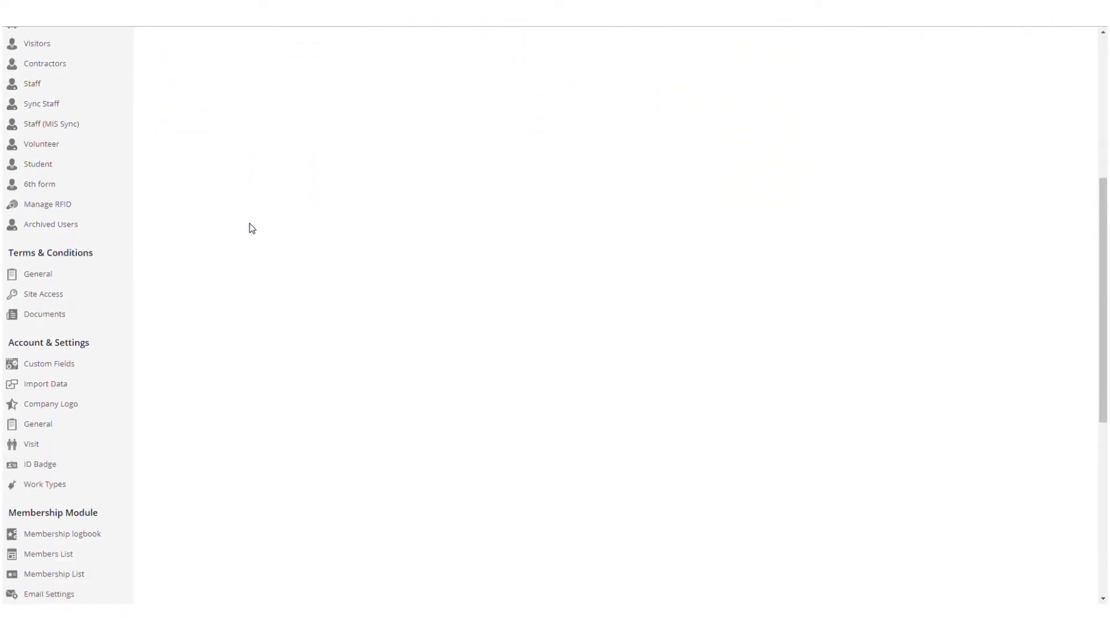
scroll(252, 228, "down", 6)
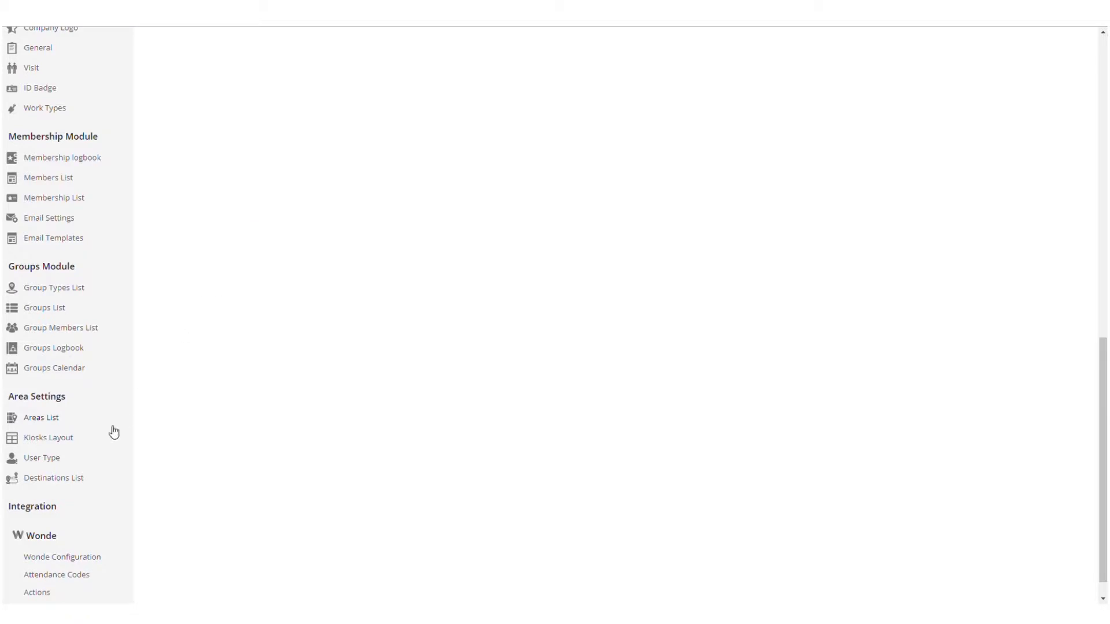
left_click(55, 478)
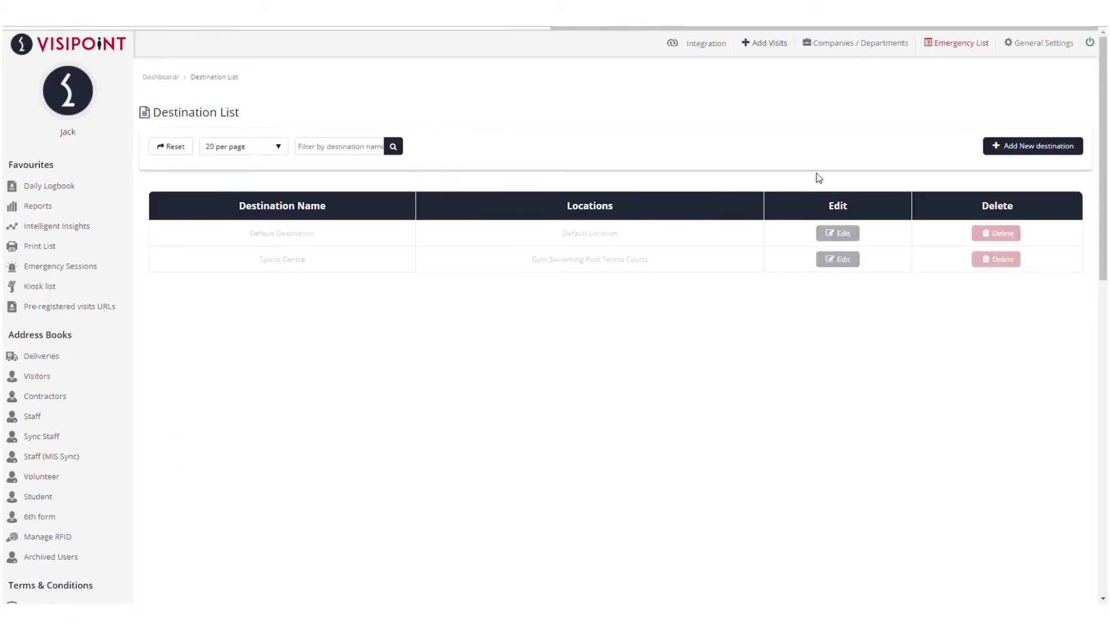
left_click(1052, 150)
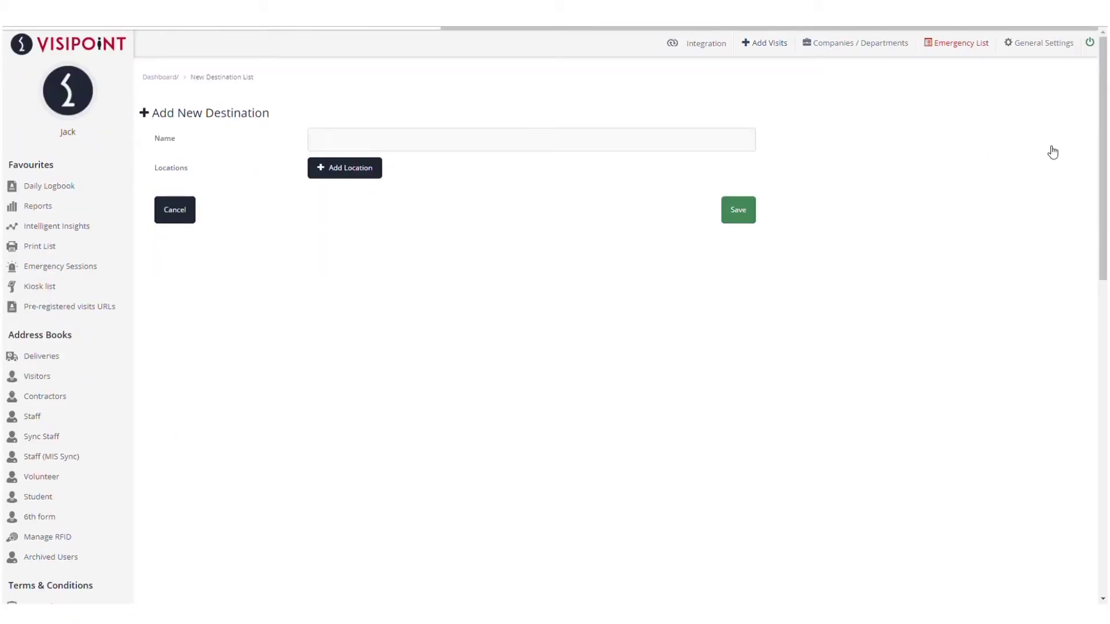
left_click(471, 149)
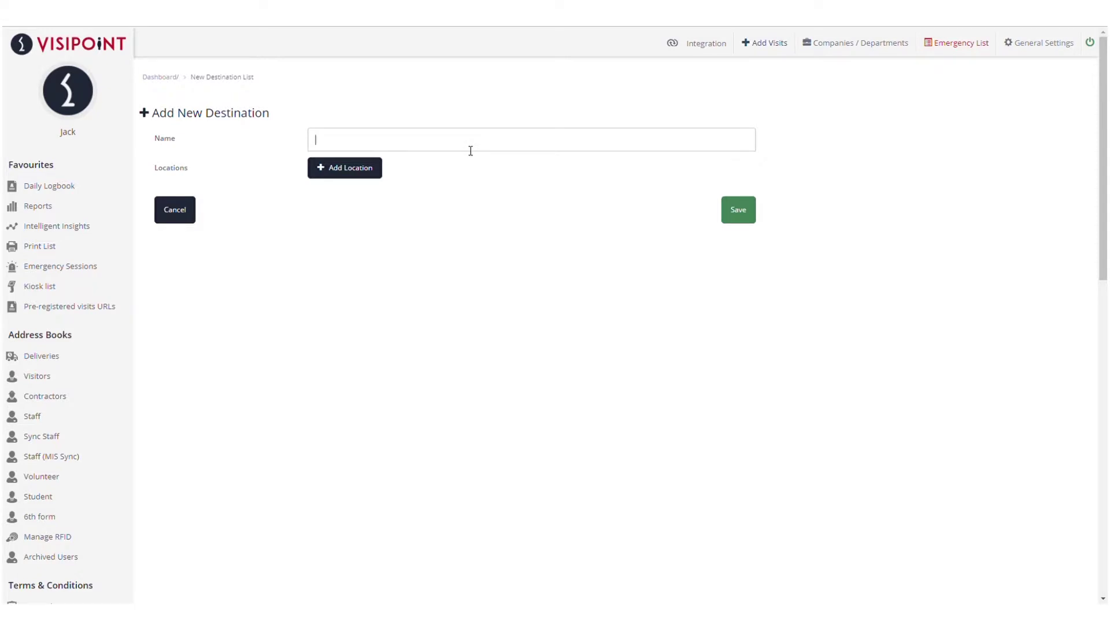
type("Building")
Step: Add a location named Default Location to the Building destination and save the destination
left_click(349, 173)
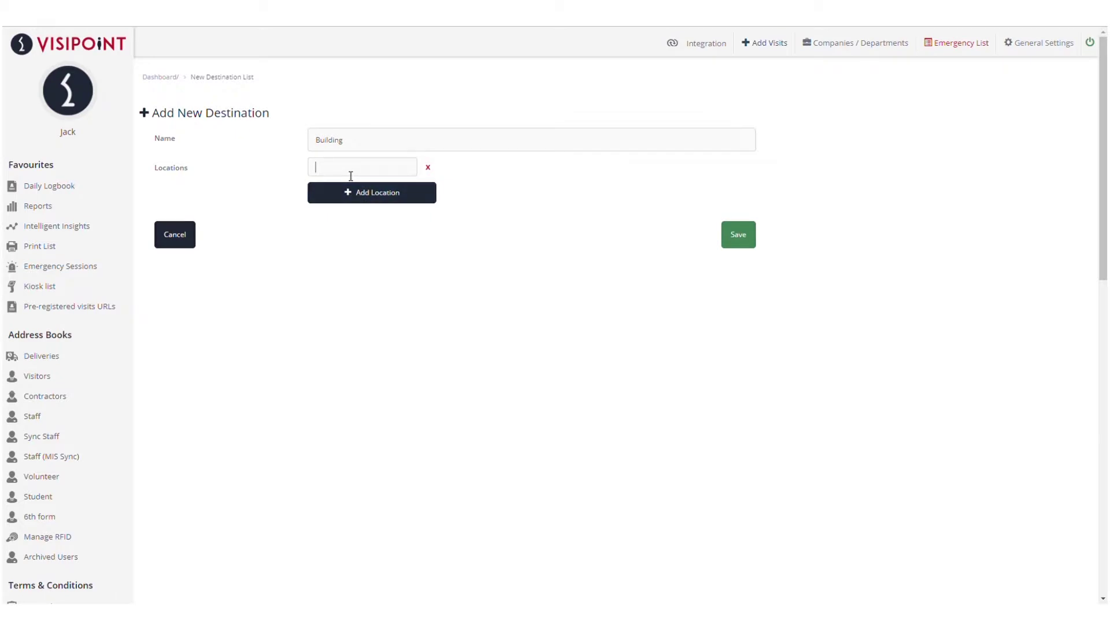
type("Def")
key("BackSpace")
key("BackSpace")
key("BackSpace")
type("Default Location")
left_click(737, 239)
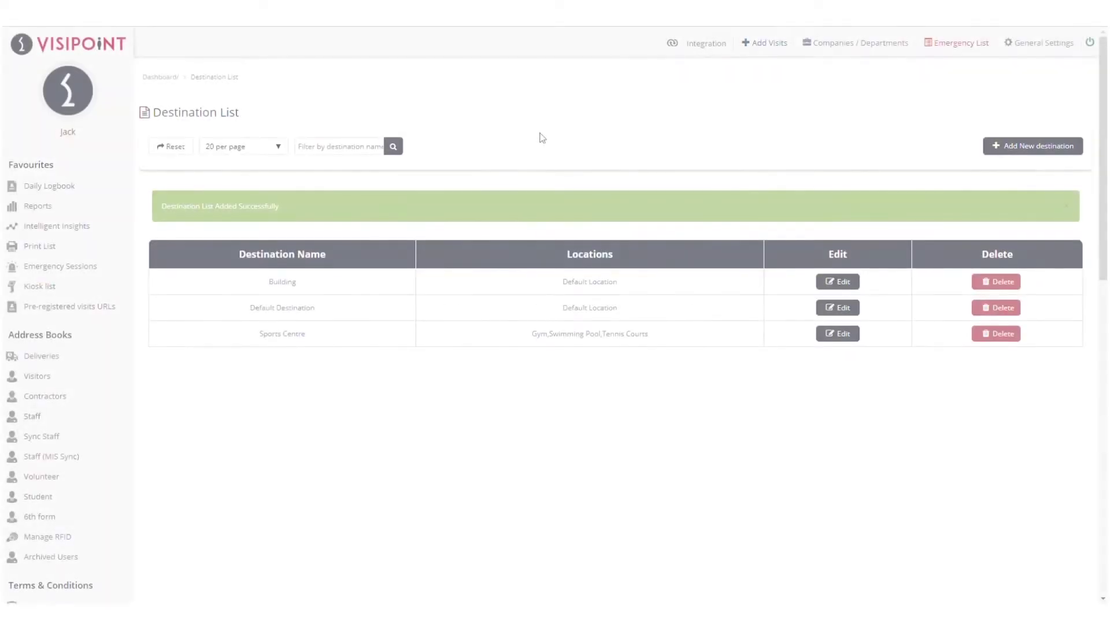
Step: Start a new area in the Areas List named Room with the kiosk question "Which facilities are you using today?"
scroll(541, 137, "down", 8)
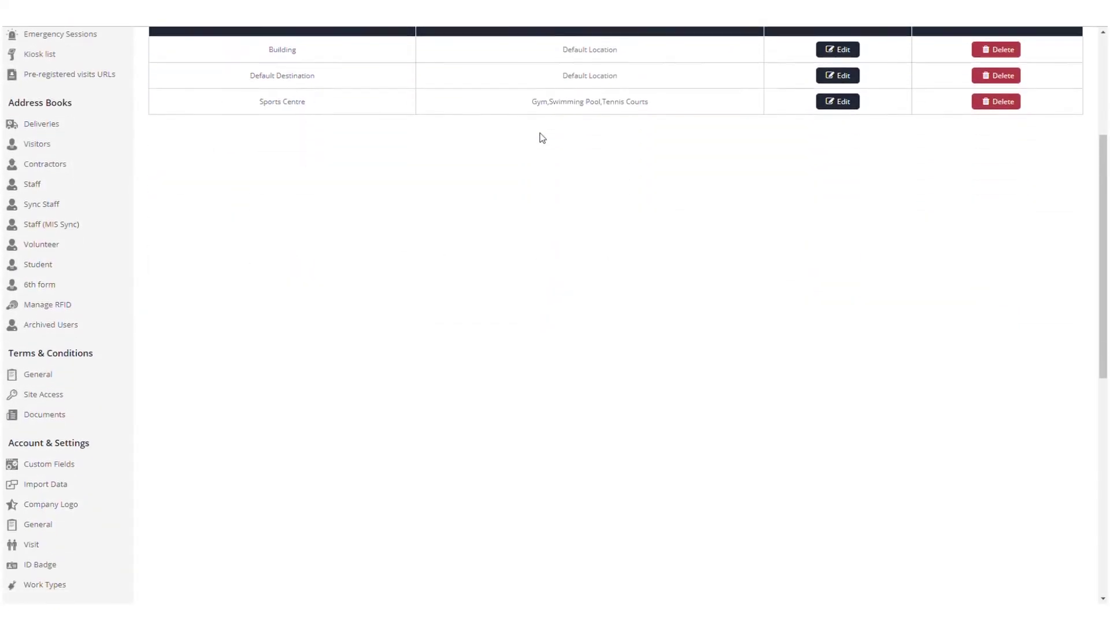
scroll(541, 137, "down", 2)
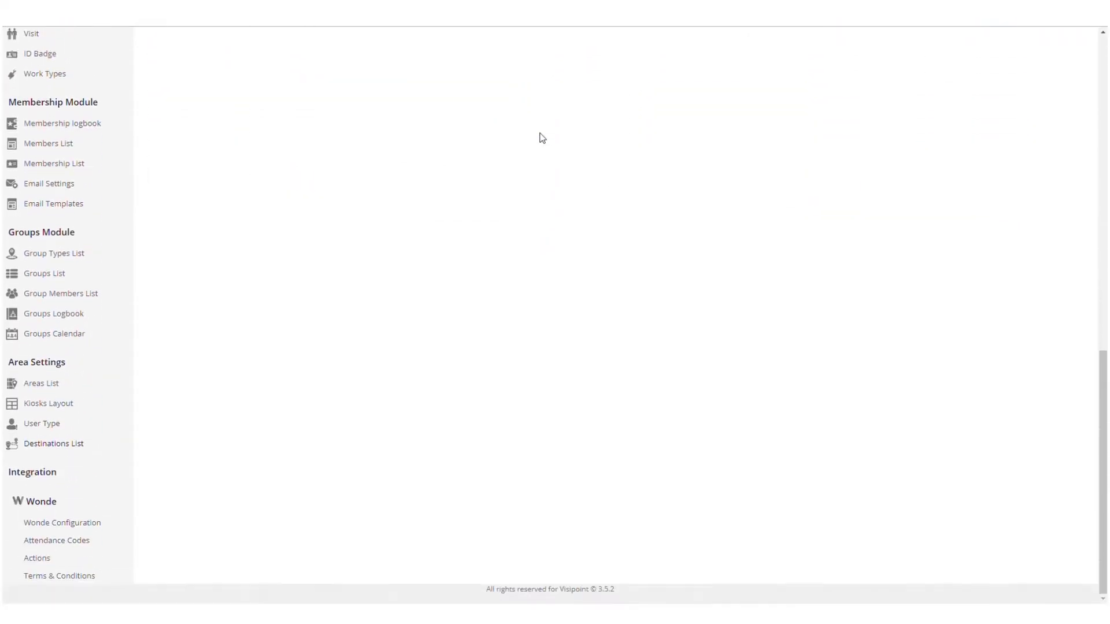
left_click(52, 384)
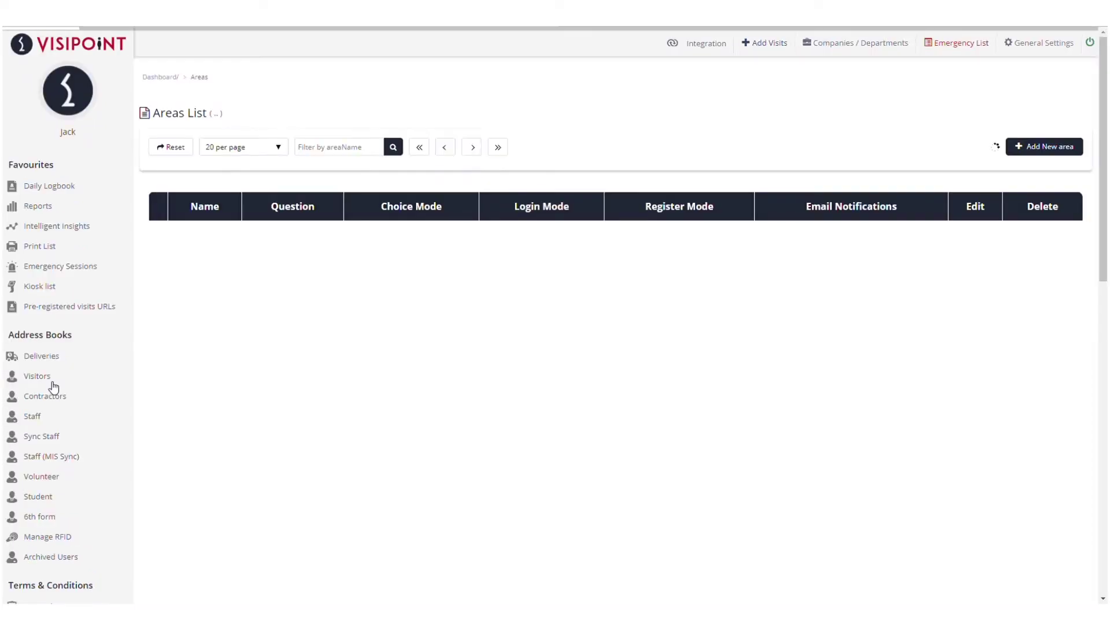
left_click(1064, 146)
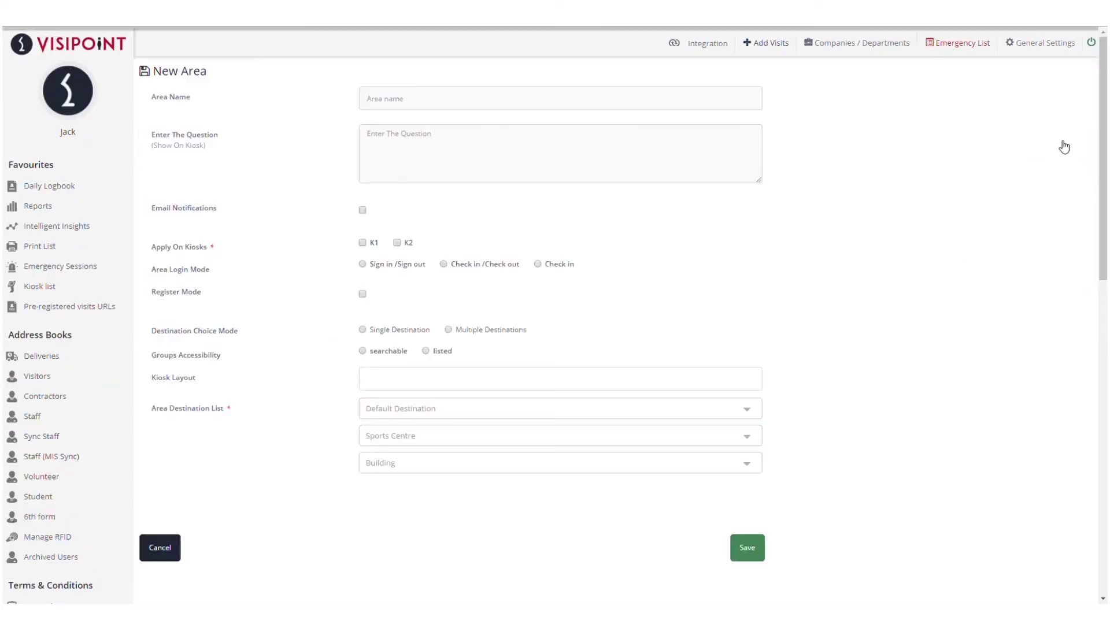
left_click(474, 107)
type("Room")
key("Tab")
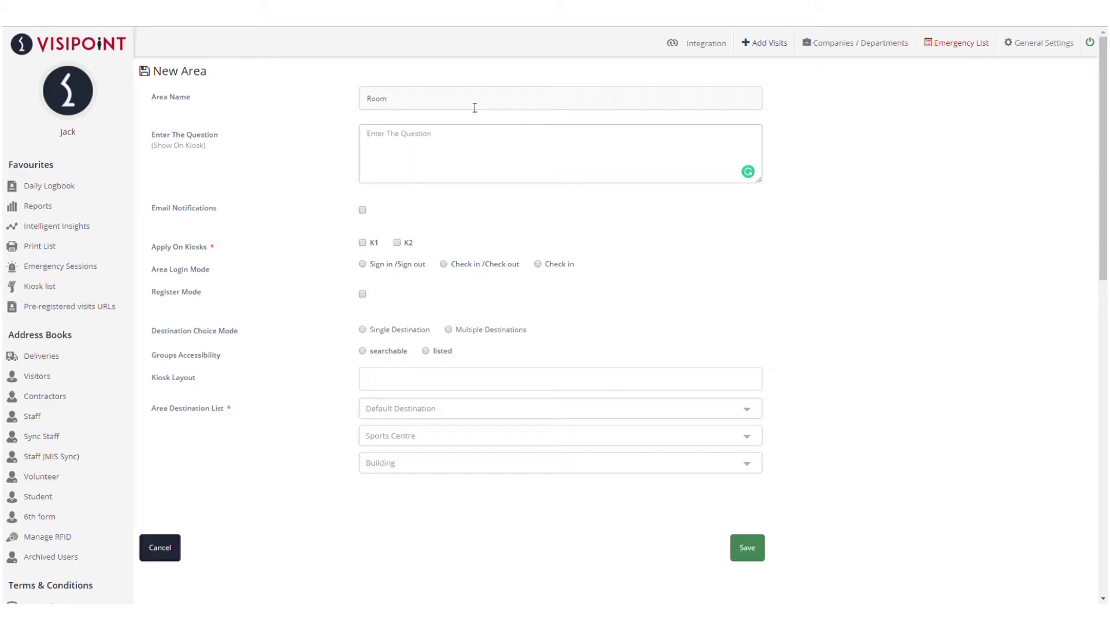
type("Which facilities are you using today?")
Step: Enable email notifications, apply the area to kiosk K1, and choose Single Destination, listed groups and the default kiosk layout
left_click(363, 211)
left_click(426, 352)
Step: Include Default Location under Default Destination, Gym and Swimming Pool under Sports Centre, and Default Location under Building in the area's destinations
left_click(503, 411)
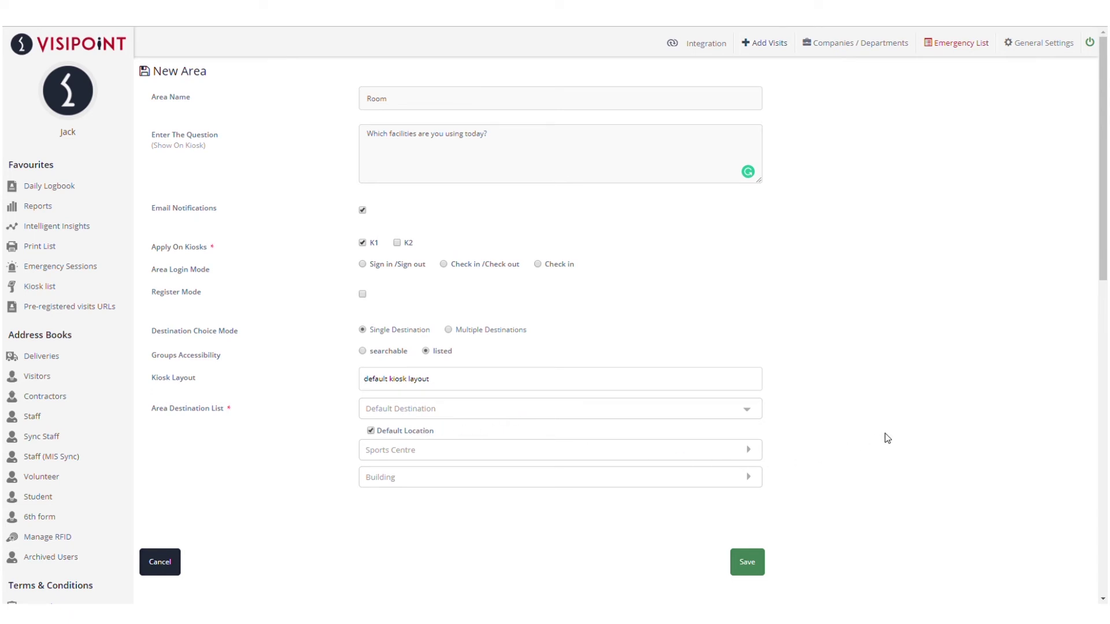
left_click(696, 452)
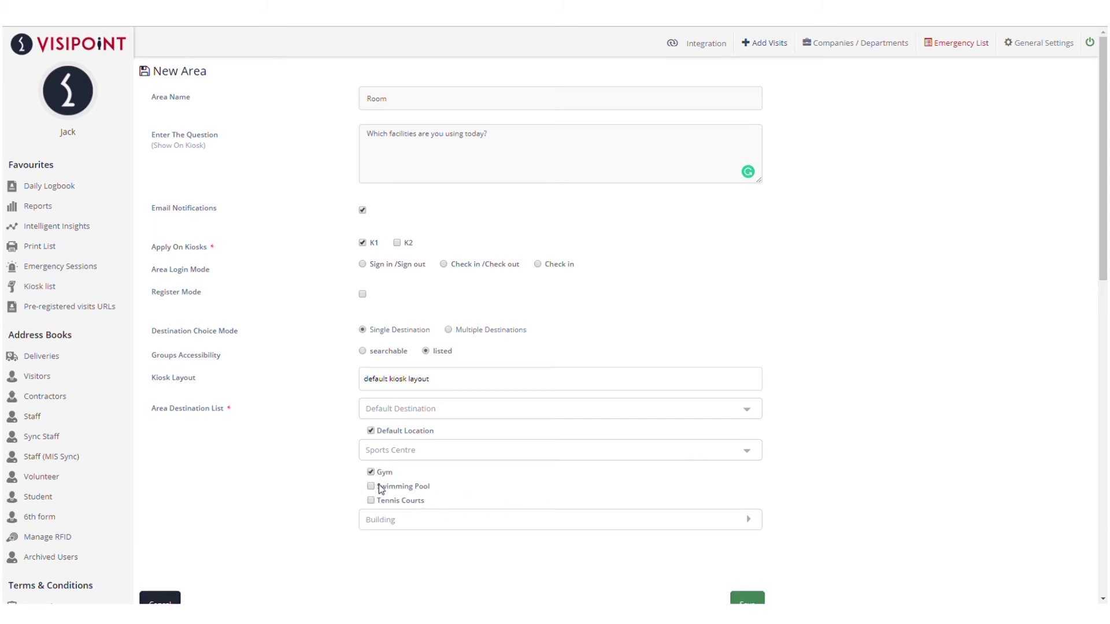
left_click(386, 519)
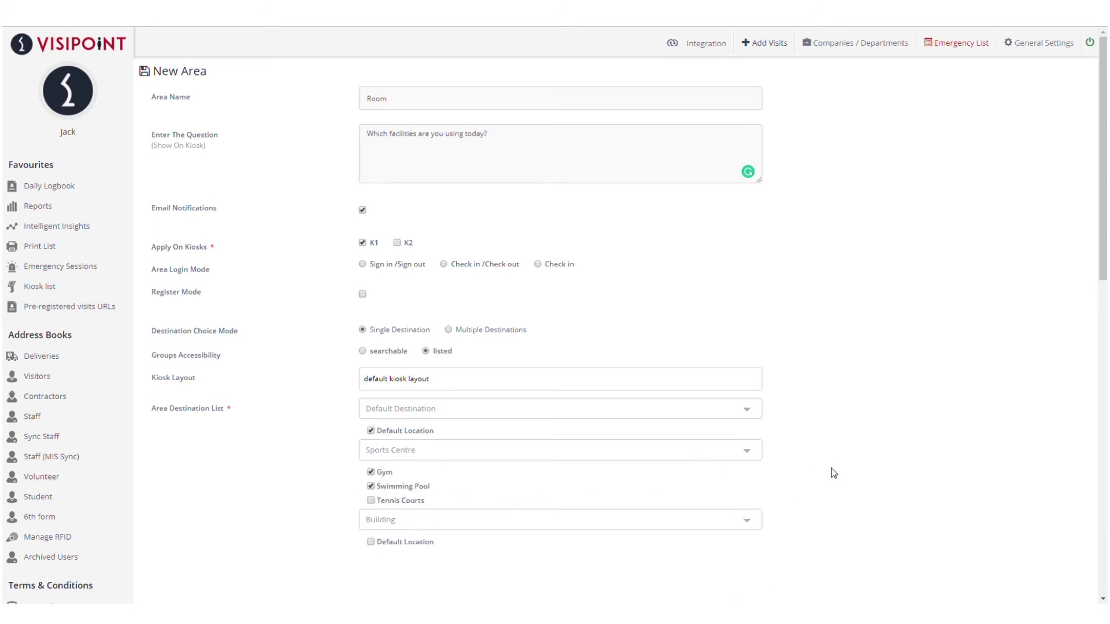
scroll(360, 507, "down", 1)
left_click(397, 484)
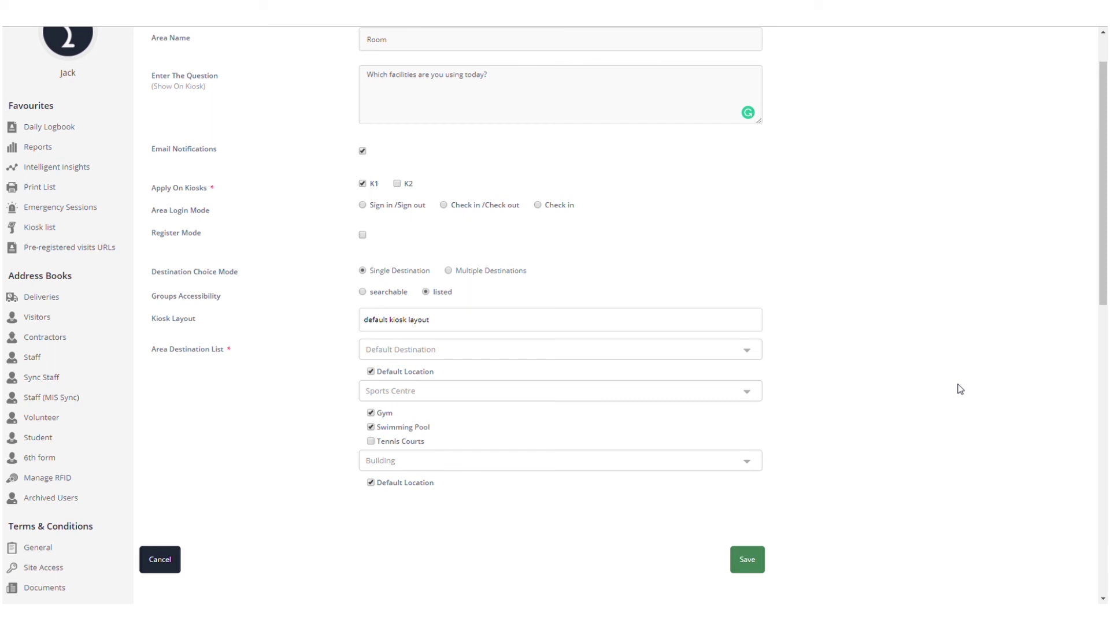
Step: Set the area login mode to Sign in/Sign out and save the Room area
left_click(362, 205)
left_click(745, 565)
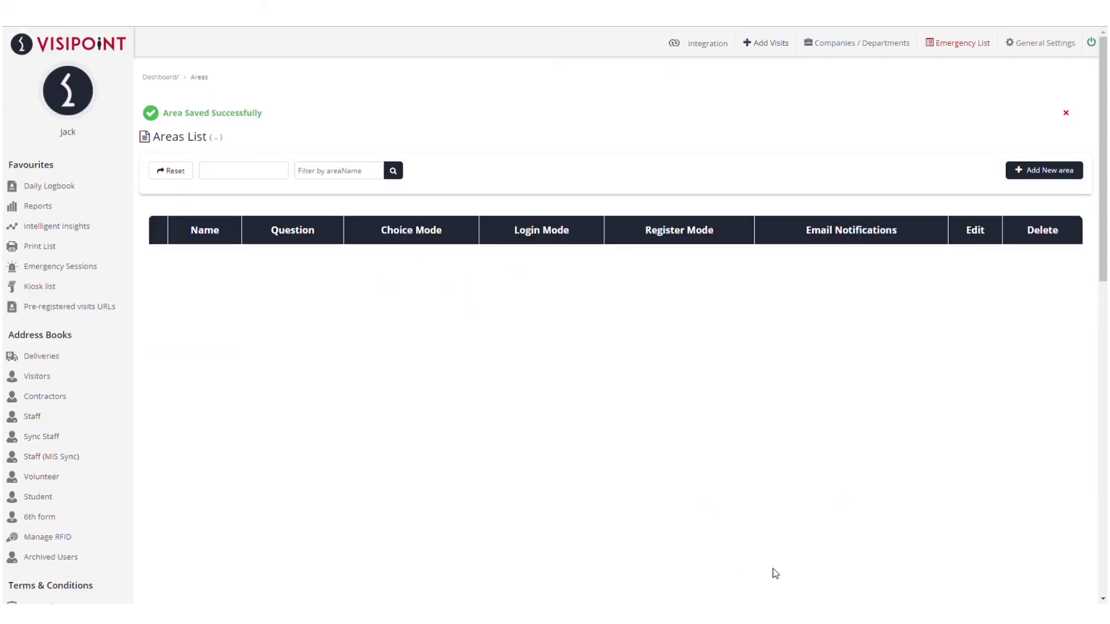